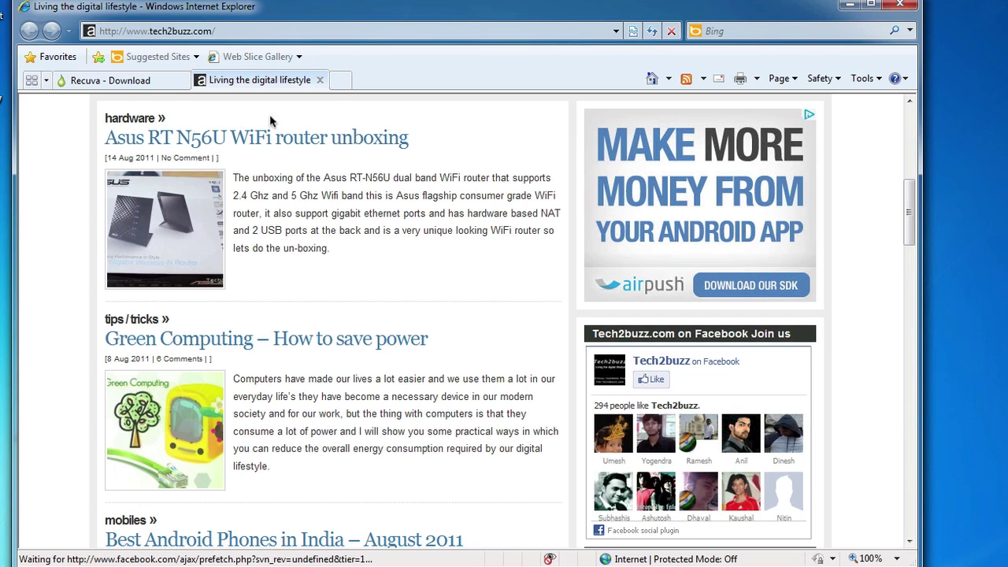
Step: Switch to the Recuva download page and look through its download links and release notes
click(140, 80)
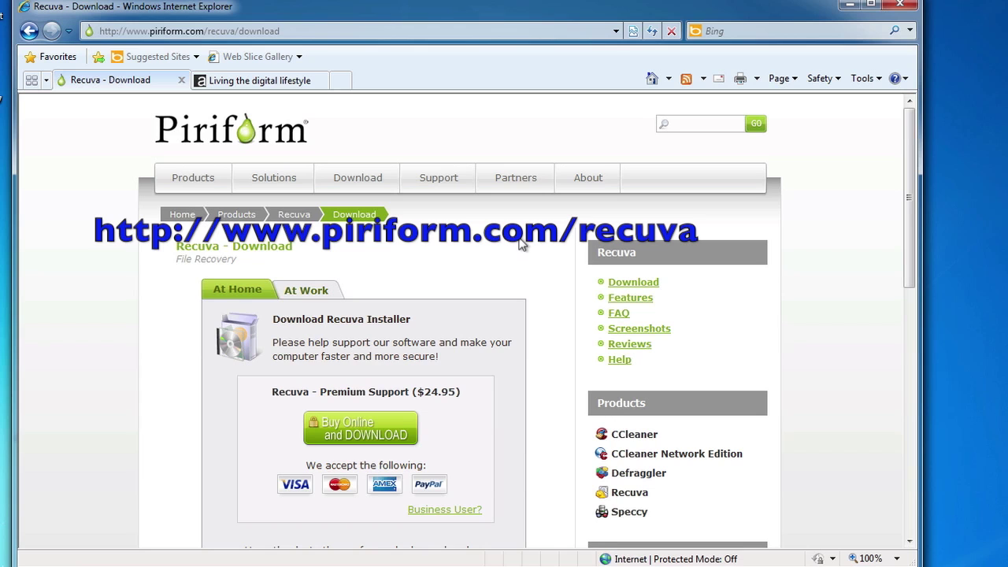
scroll(517, 236, down, 3)
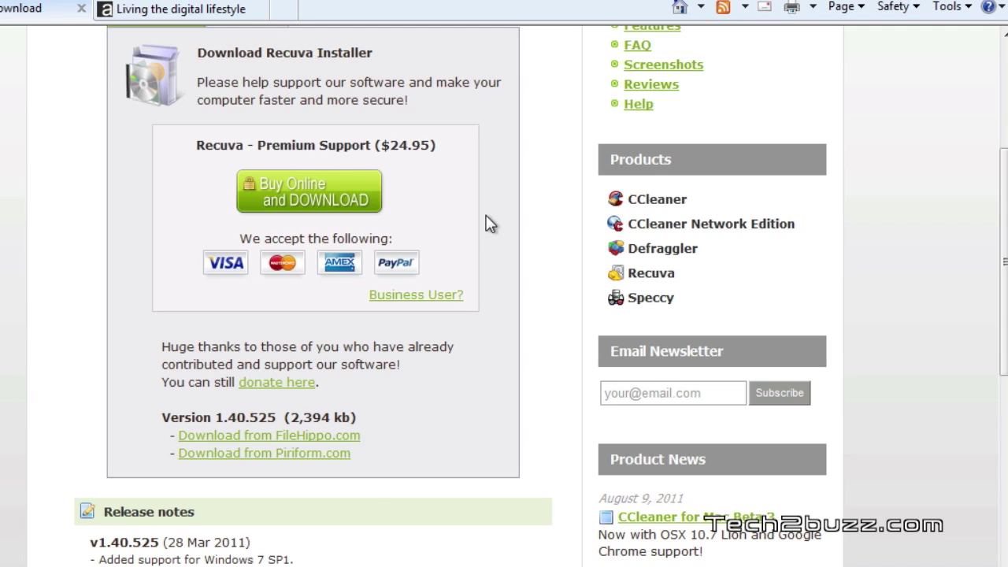
scroll(480, 220, down, 3)
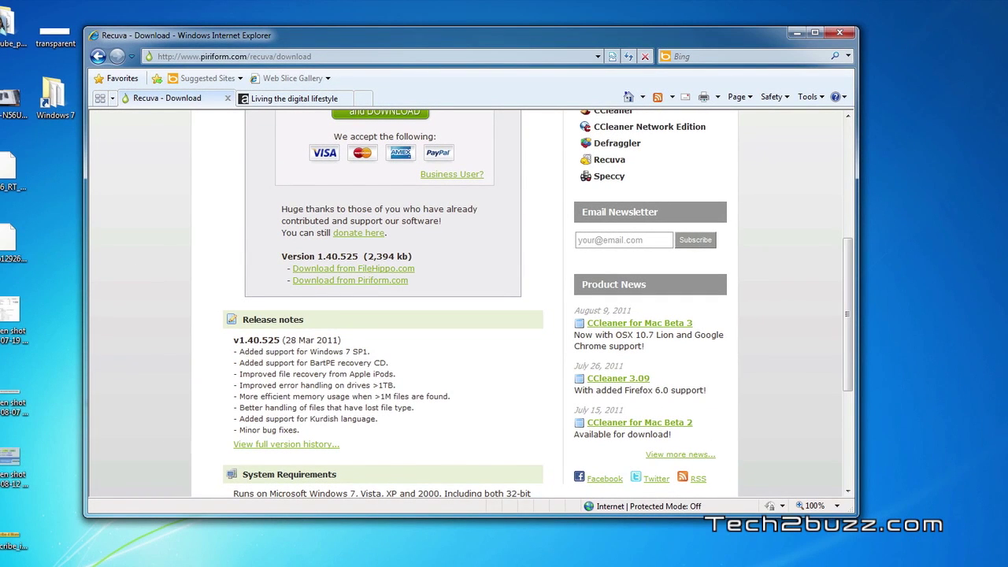
Step: Open the PENDRIVE (E:) drive in Windows Explorer and preview the Asus-N56U_unboxing image, closing the viewer when done
key(super+e)
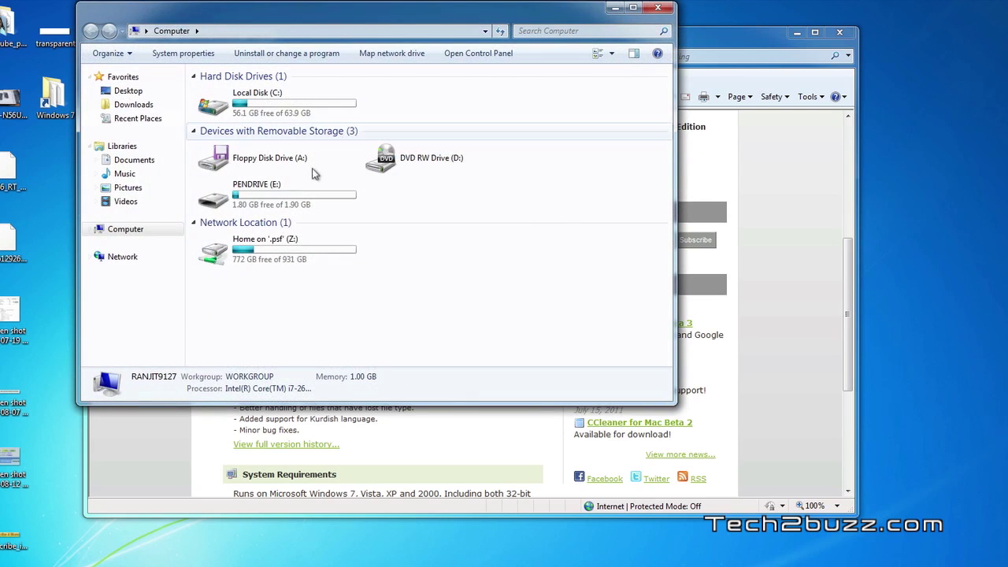
double_click(263, 195)
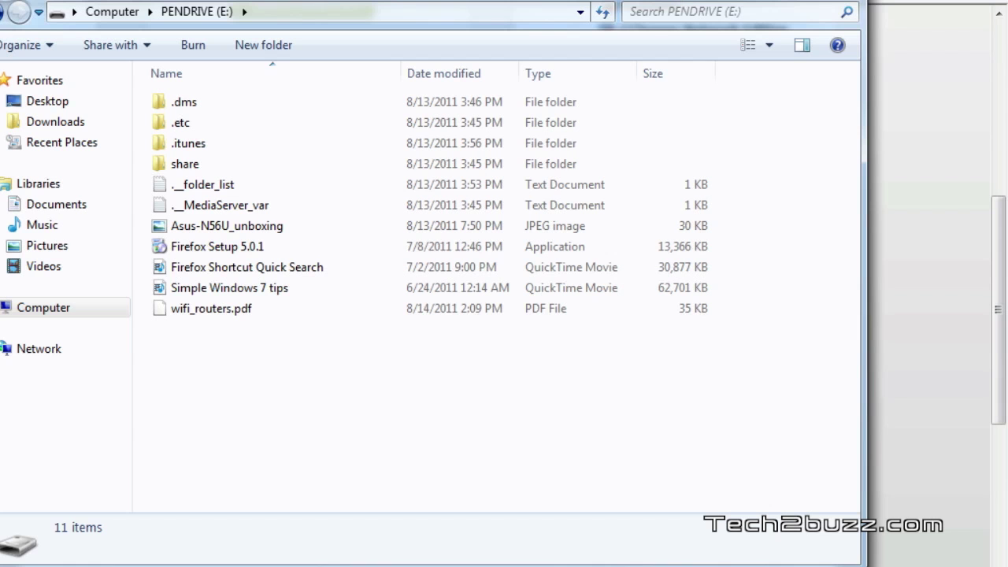
click(285, 226)
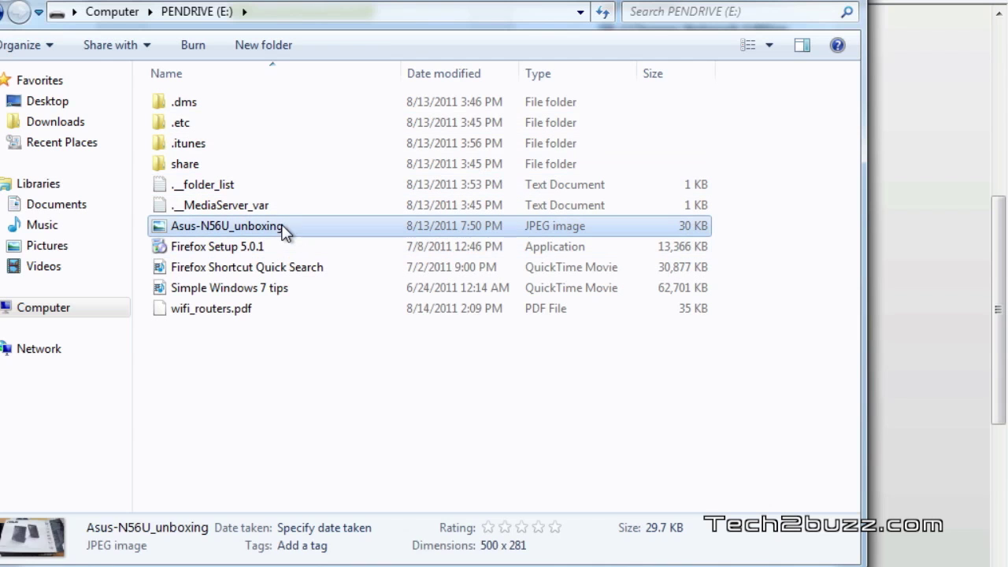
double_click(226, 228)
key(alt+F4)
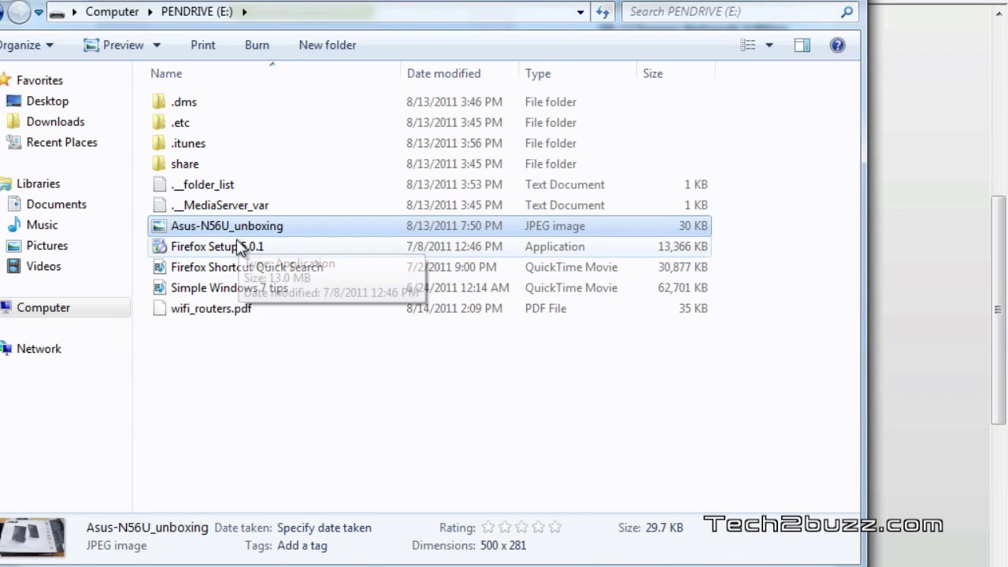
Step: Delete Asus-N56U_unboxing, Firefox Setup 5.0.1 and wifi_routers.pdf together from the pen drive
ctrl+click(271, 249)
ctrl+click(215, 310)
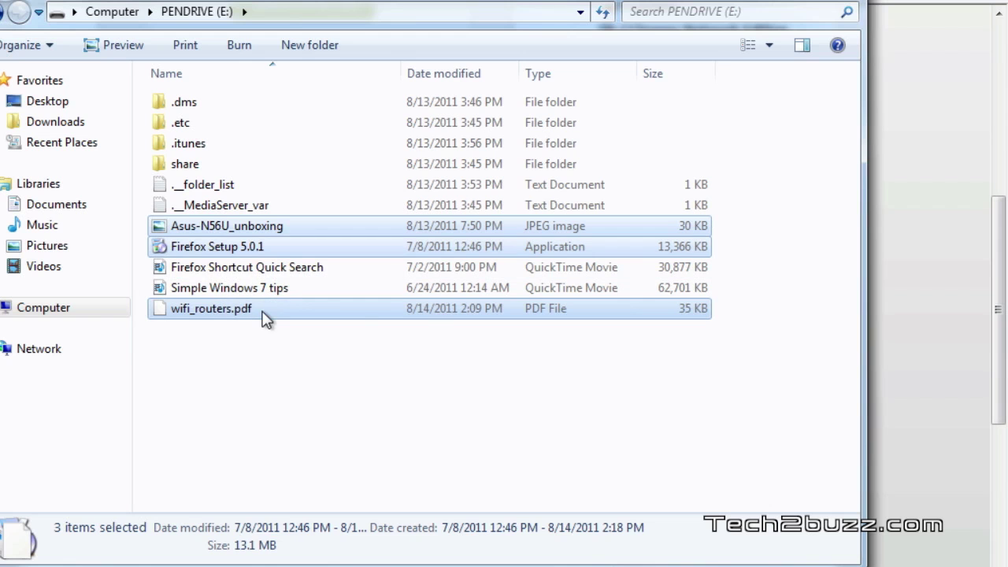
right_click(266, 318)
click(341, 478)
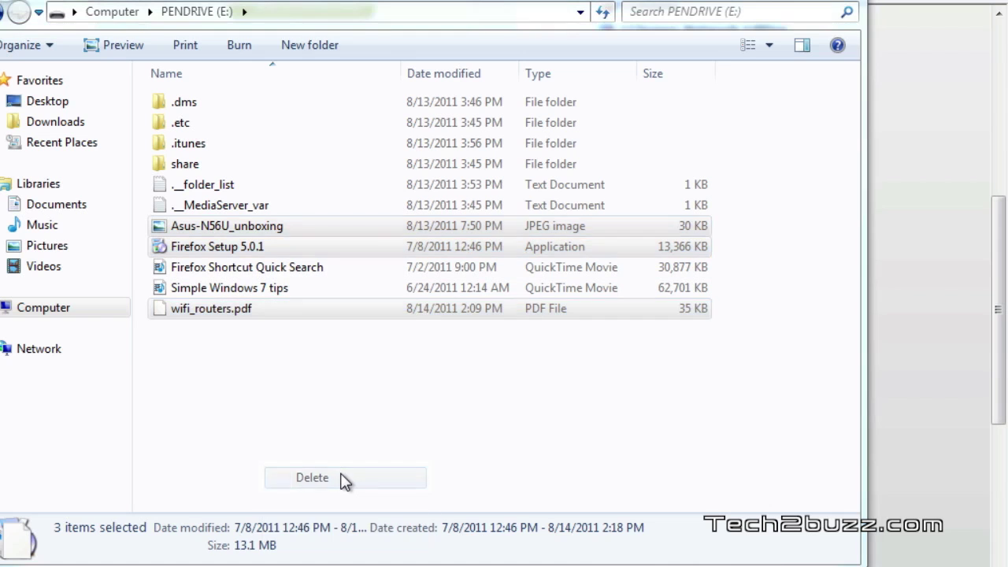
click(617, 307)
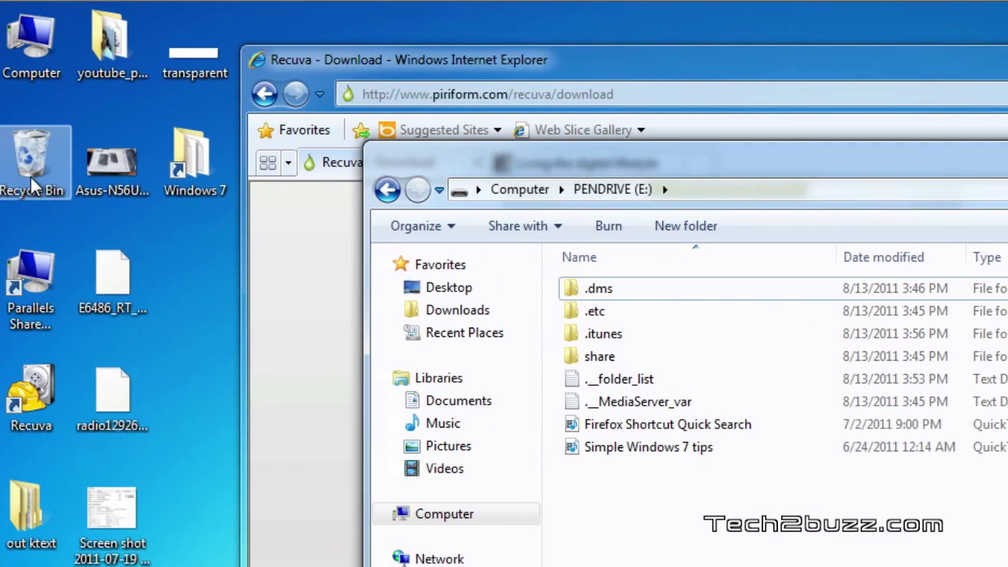
Step: Empty the Recycle Bin and confirm the permanent deletion
right_click(32, 181)
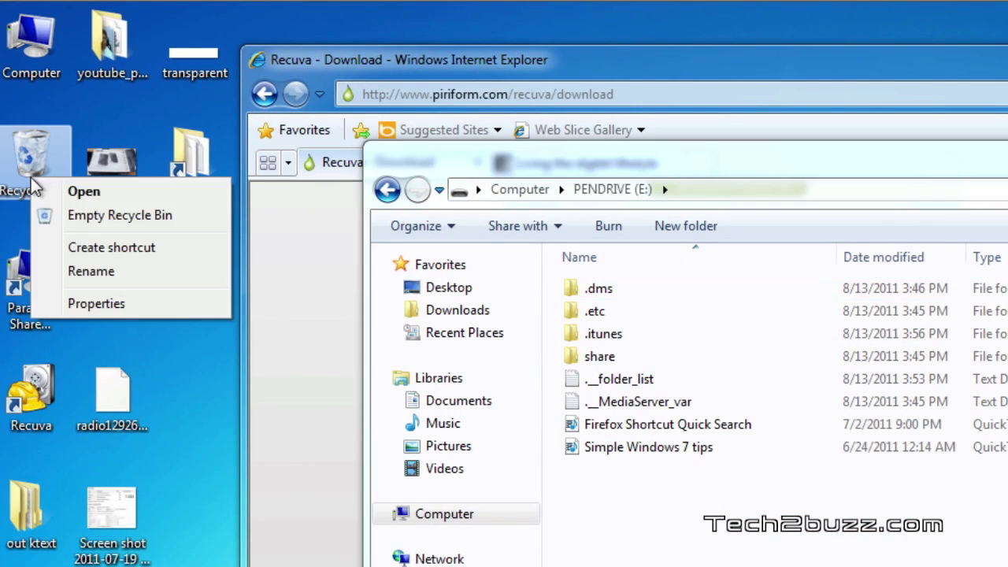
click(78, 216)
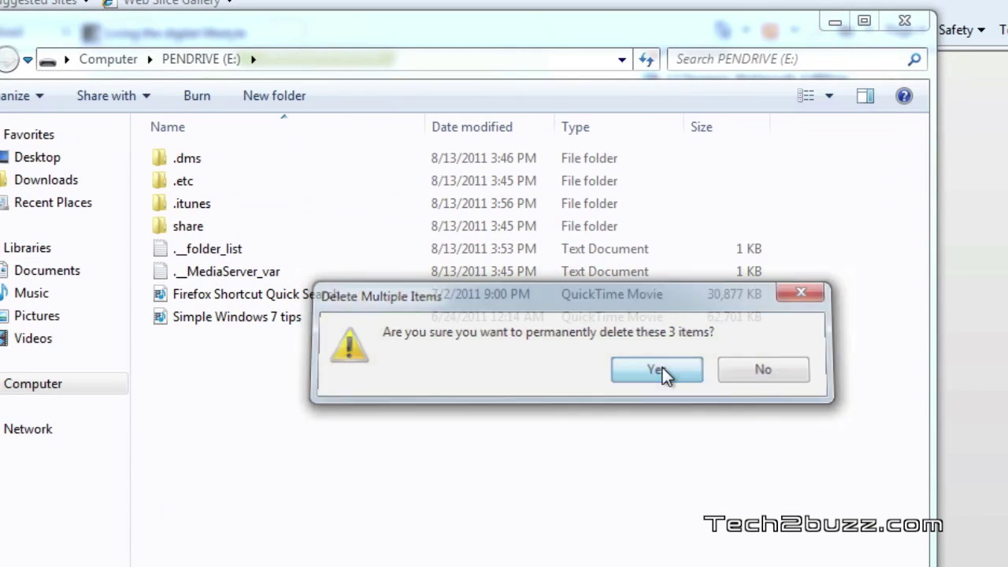
click(662, 368)
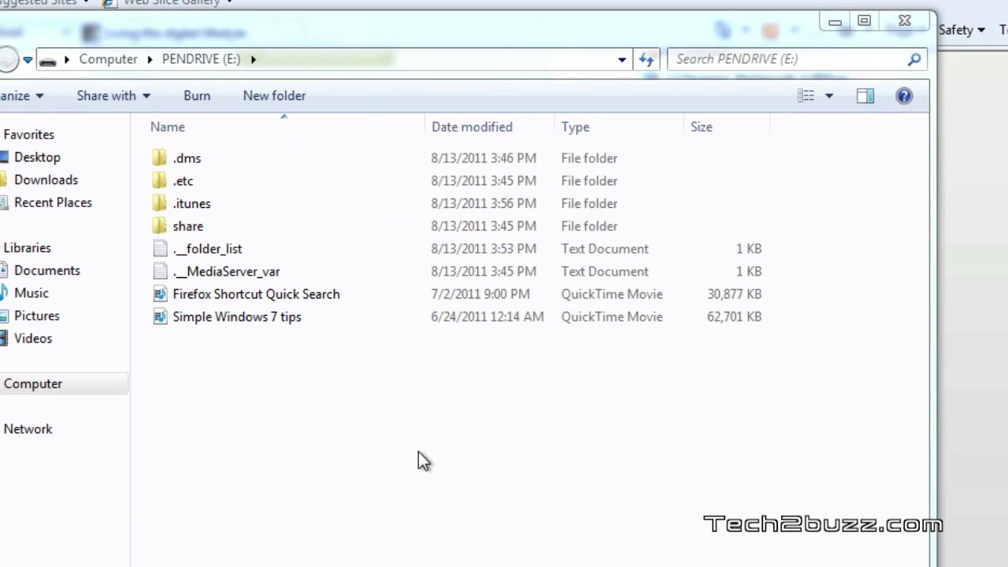
Step: Minimize the Explorer and browser windows, and skip the startup wizard in Recuva
click(837, 27)
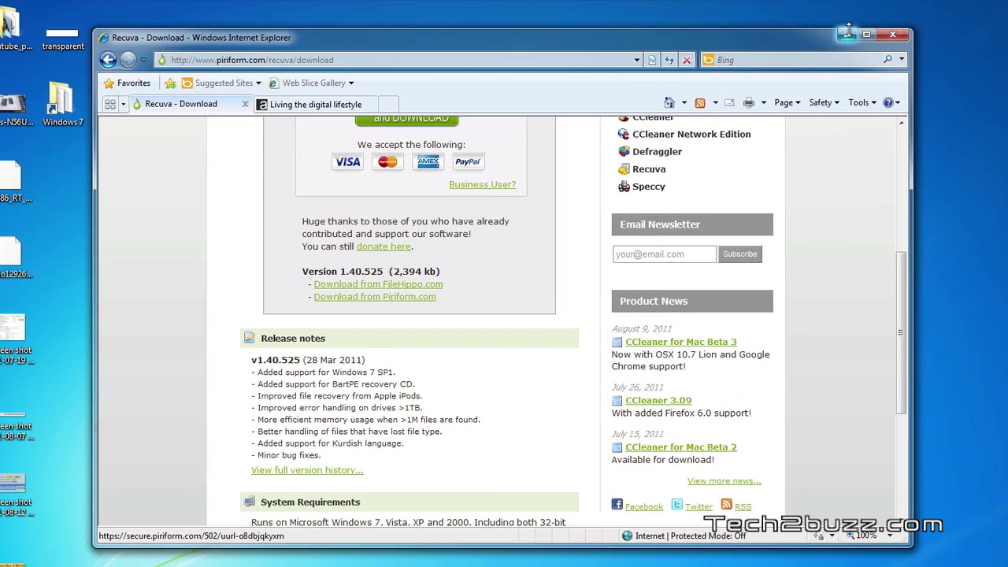
click(846, 33)
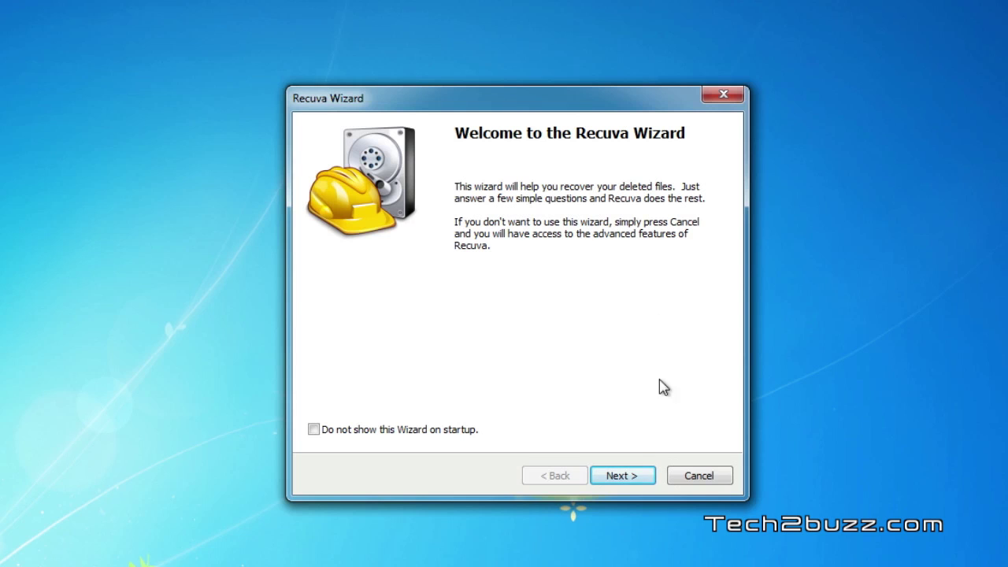
click(698, 477)
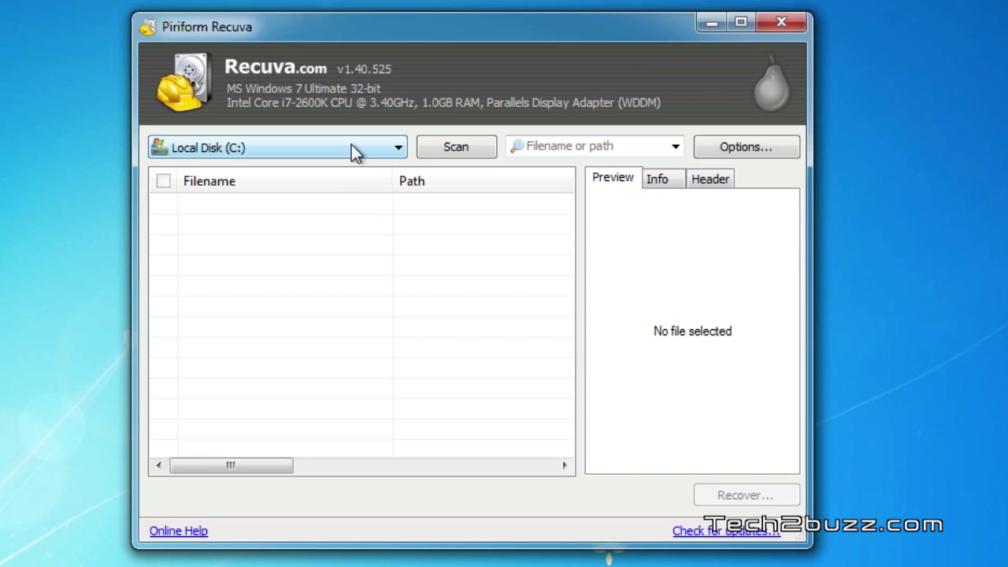
Step: Scan the PENDRIVE (E:) drive for deleted files
click(352, 147)
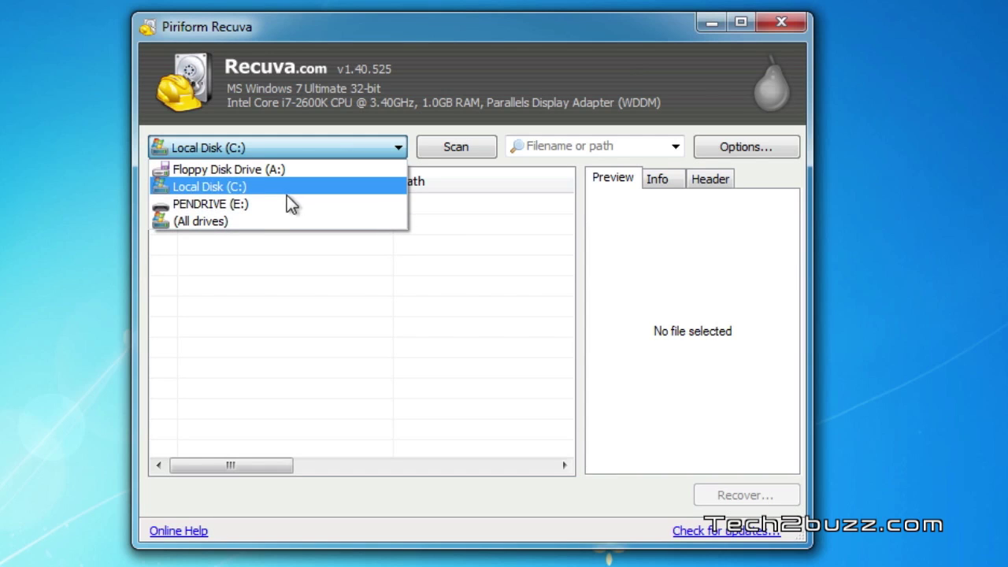
click(226, 203)
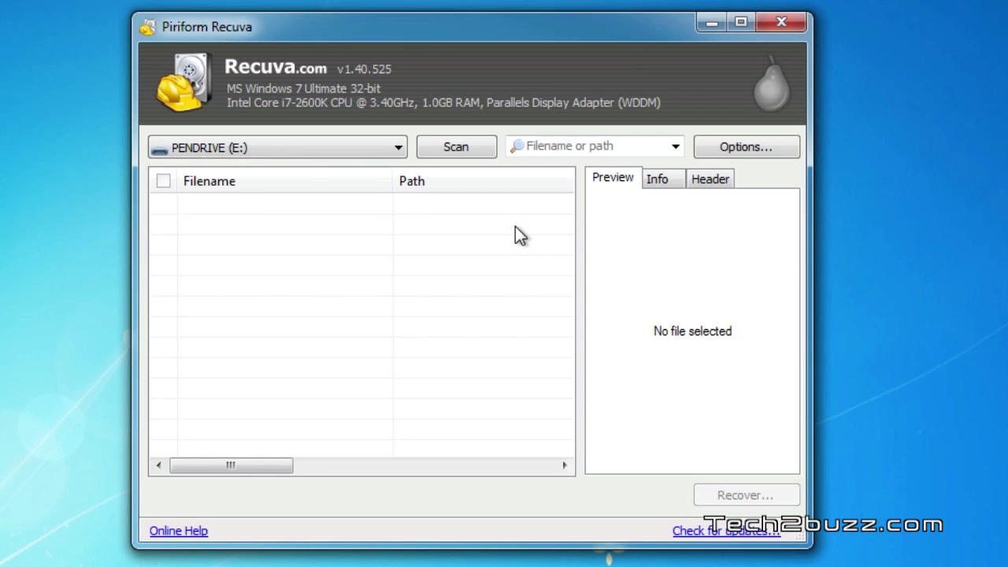
click(466, 151)
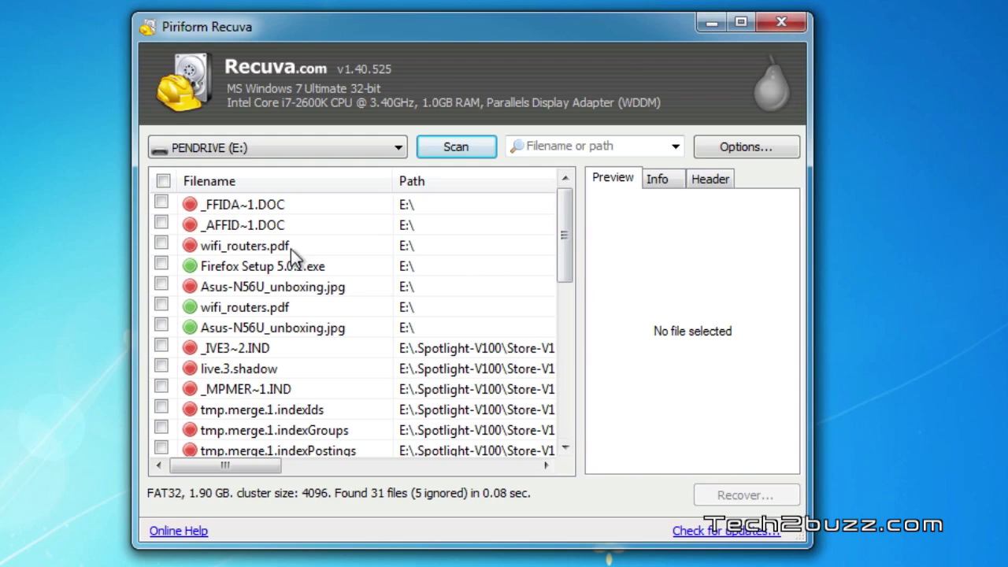
Step: Widen the Recuva window and examine the size, state and comment details of the listed files
drag(562, 216, 547, 187)
drag(815, 554, 1007, 554)
drag(336, 465, 535, 418)
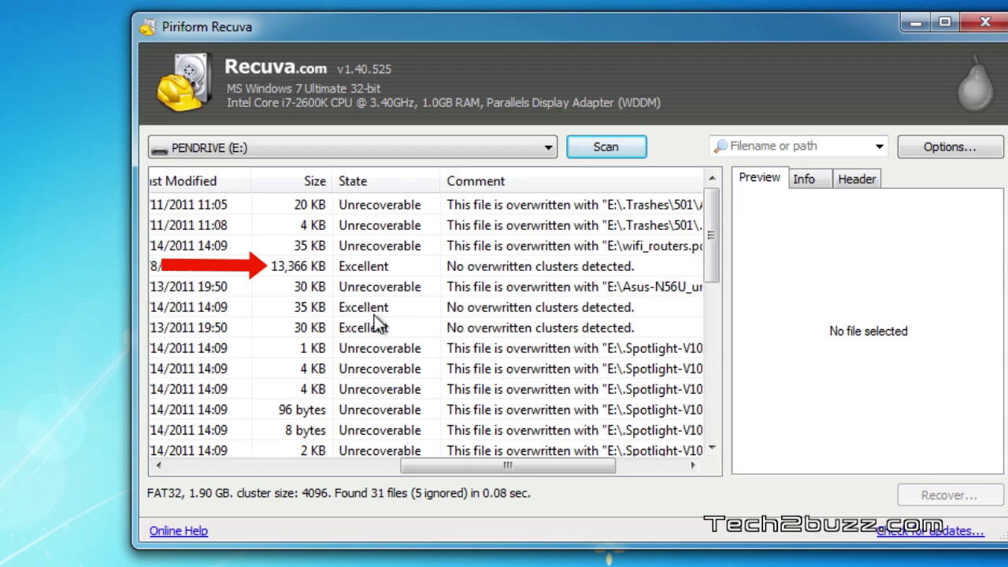
drag(503, 464, 188, 455)
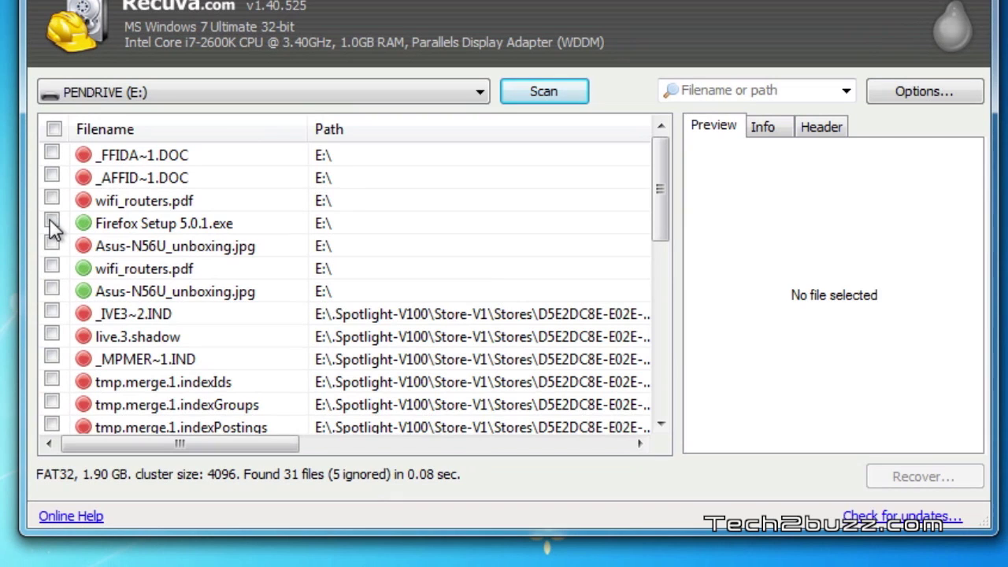
Step: Recover the green-marked Firefox Setup 5.0.1.exe, wifi_routers.pdf and Asus-N56U_unboxing.jpg into the Recovered Files folder
click(50, 221)
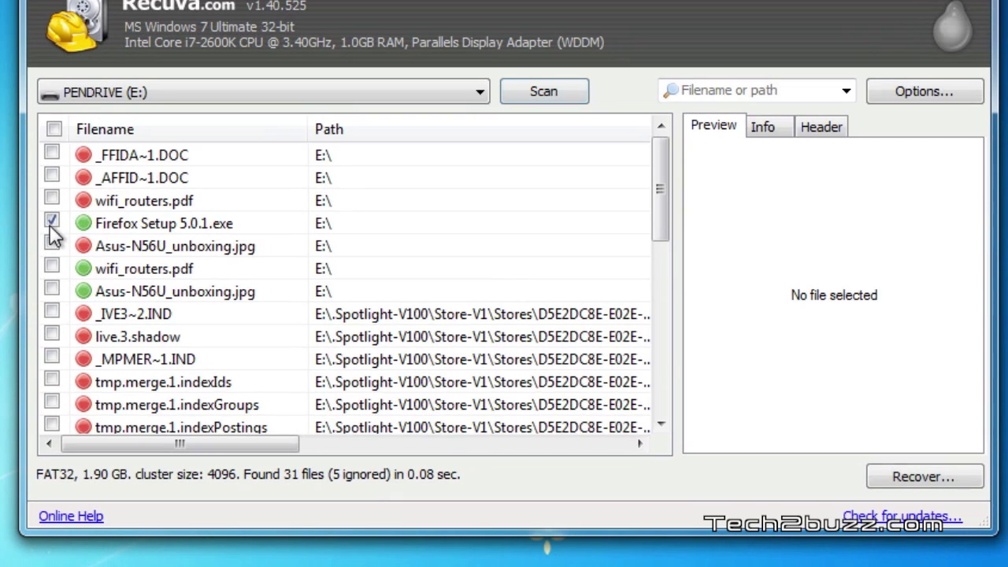
click(51, 267)
click(52, 289)
click(913, 478)
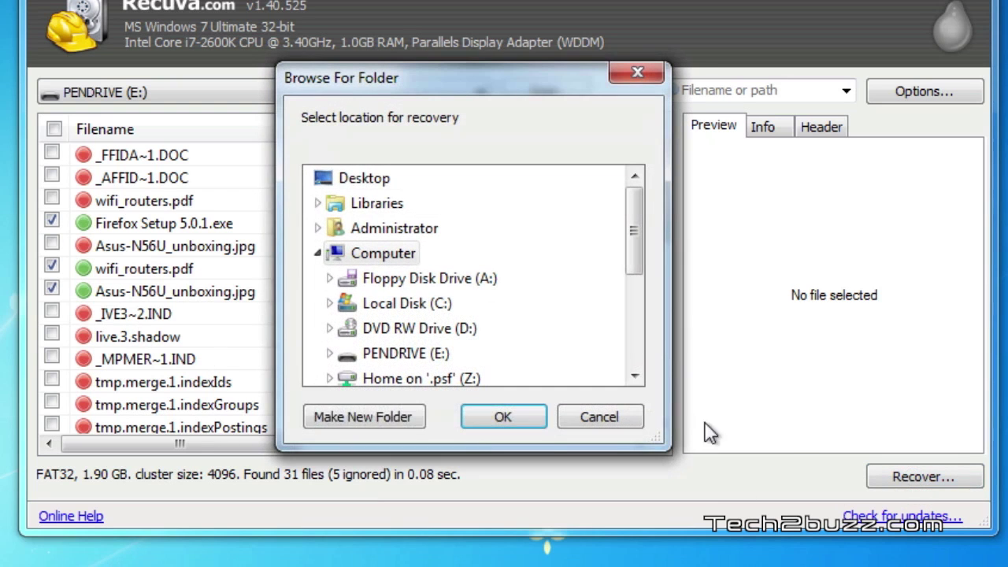
drag(636, 220, 634, 273)
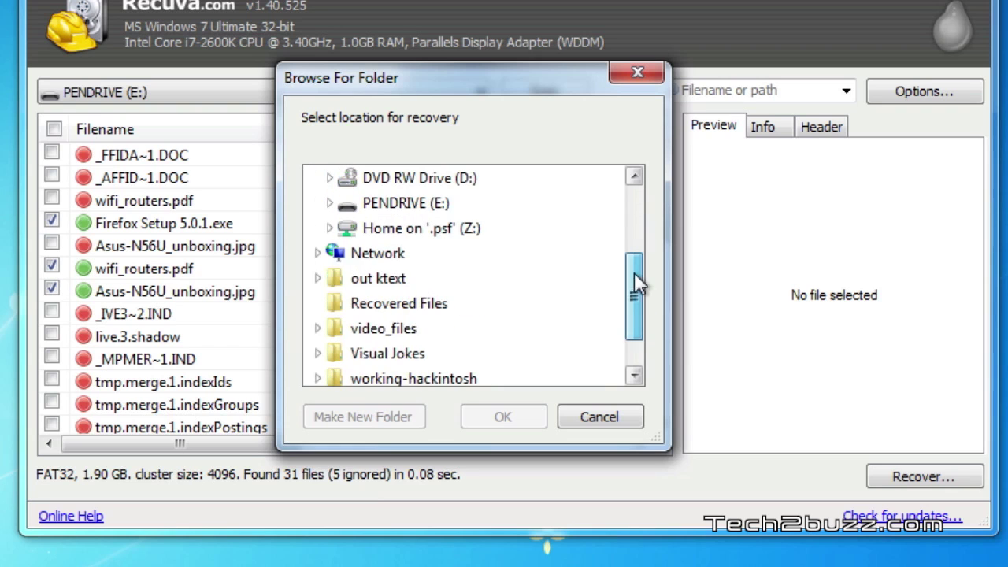
click(371, 307)
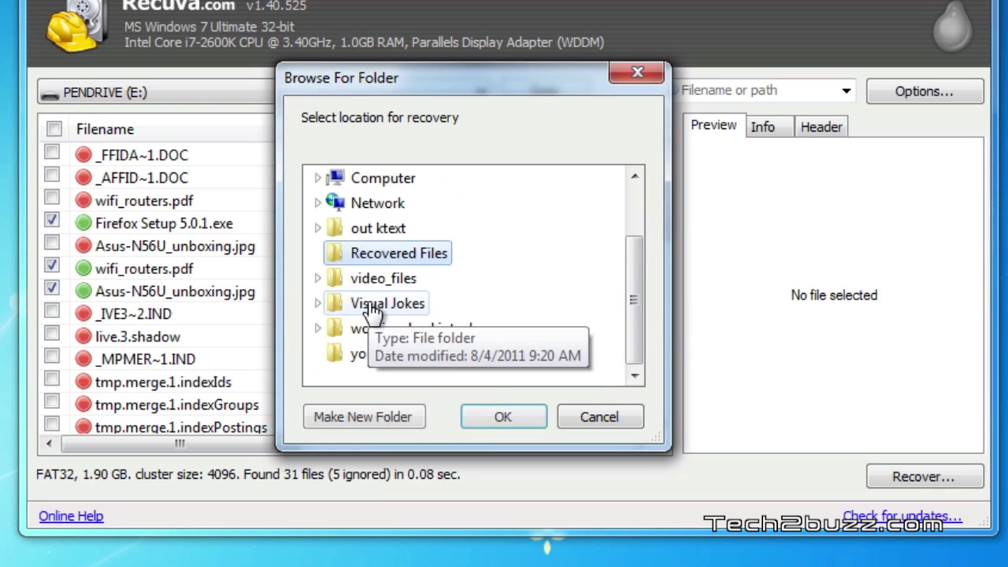
click(523, 425)
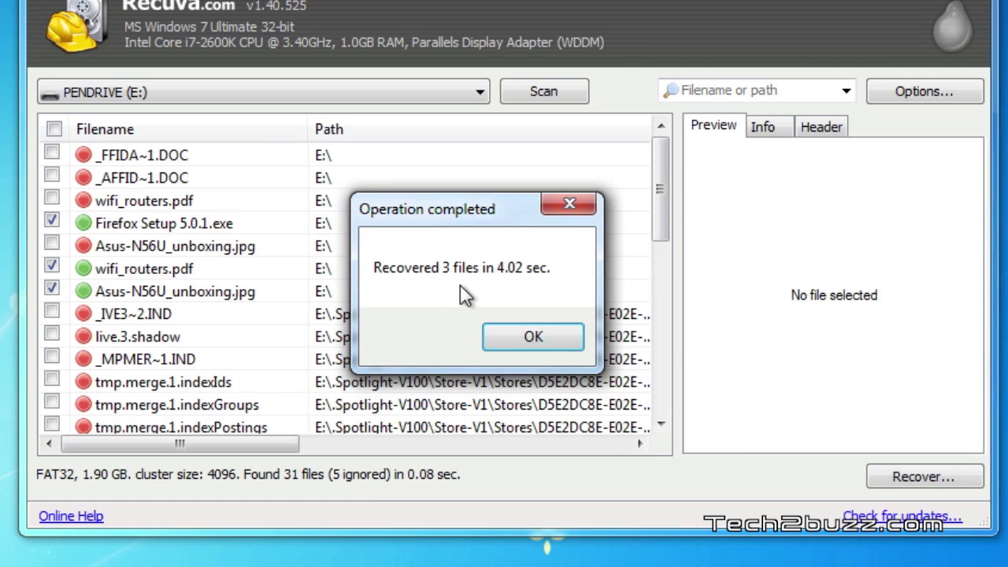
click(526, 337)
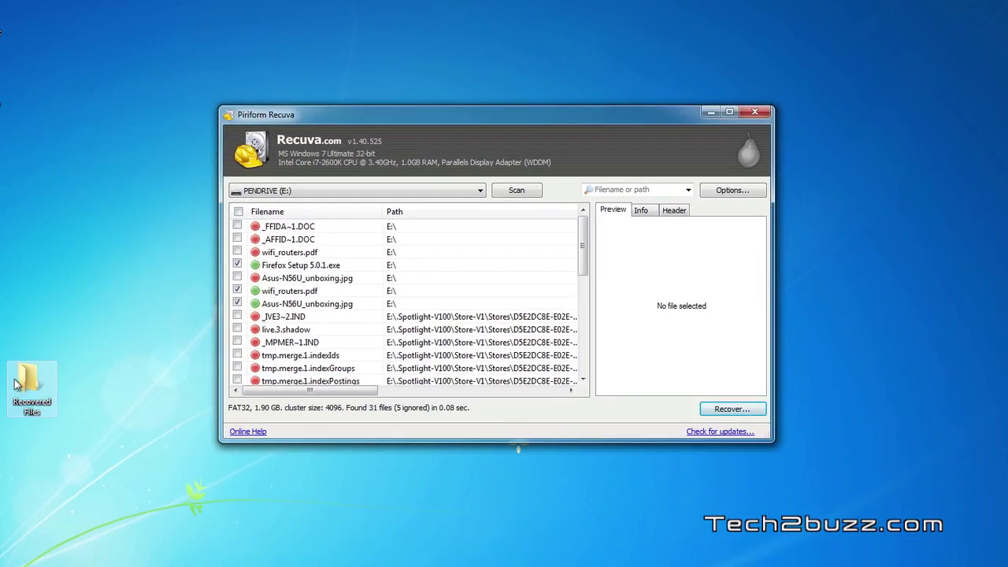
Step: Check the Recovered Files folder on the desktop and view the Asus-N56U_unboxing image, closing both when done
double_click(32, 398)
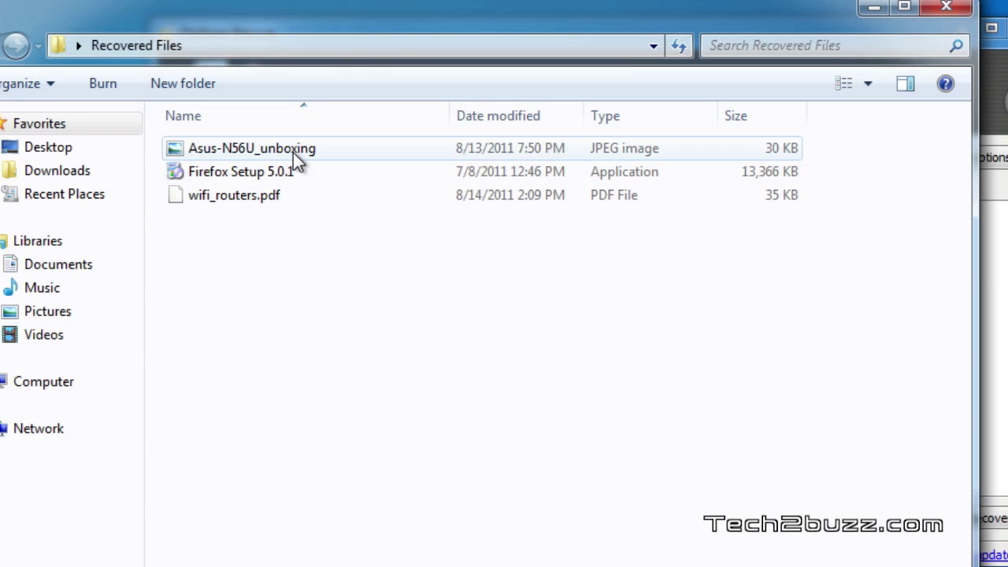
click(295, 149)
double_click(295, 149)
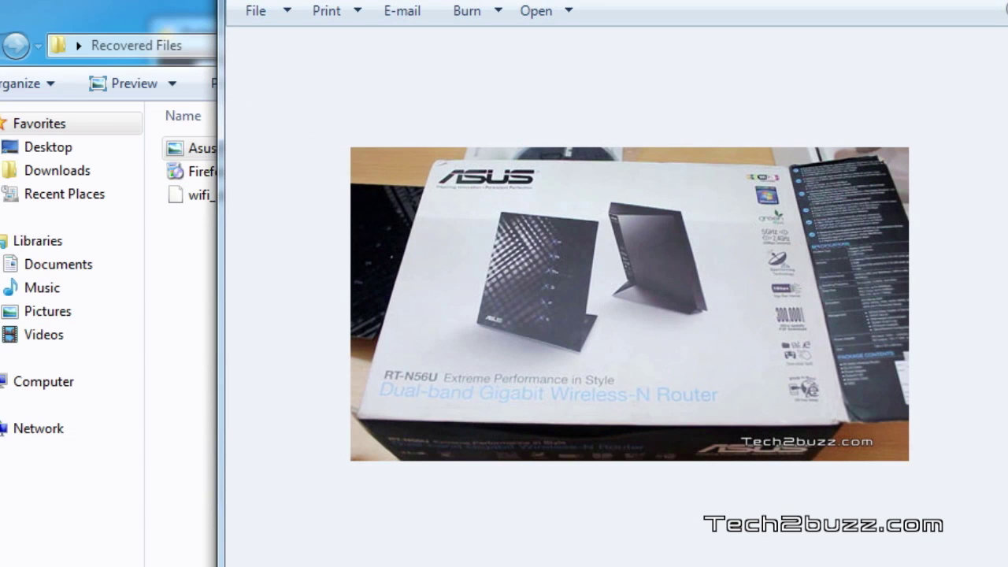
key(alt+F4)
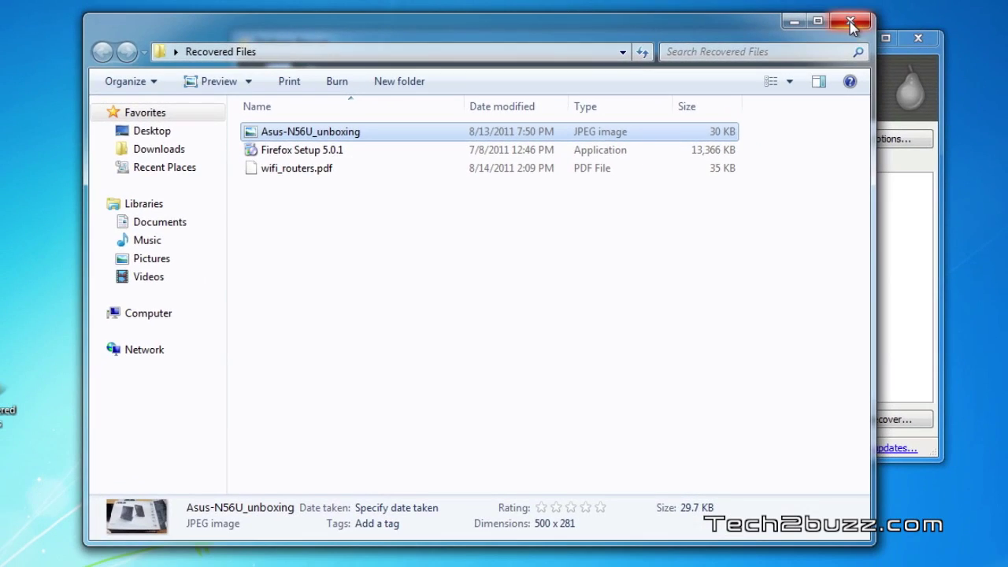
click(852, 24)
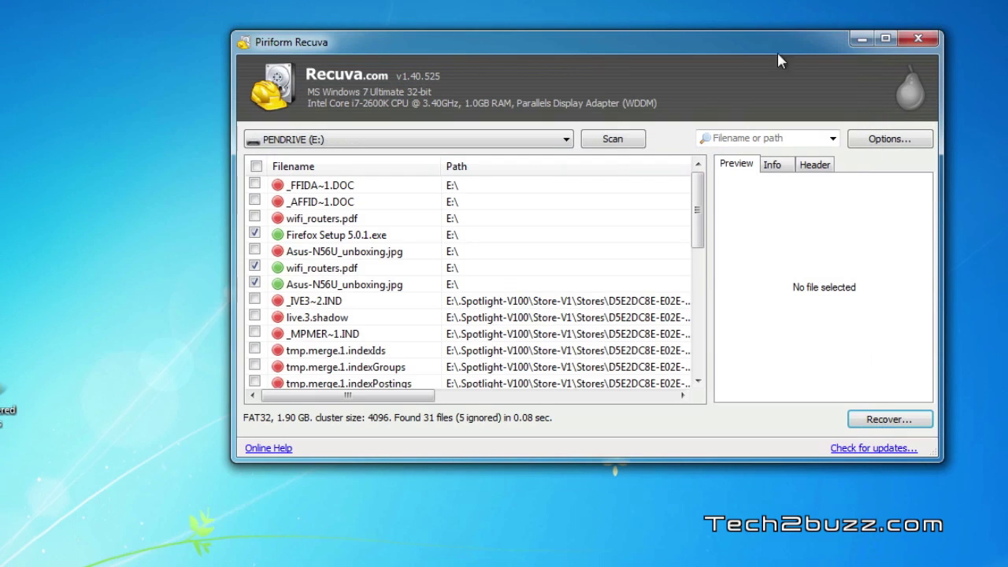
drag(537, 44, 501, 47)
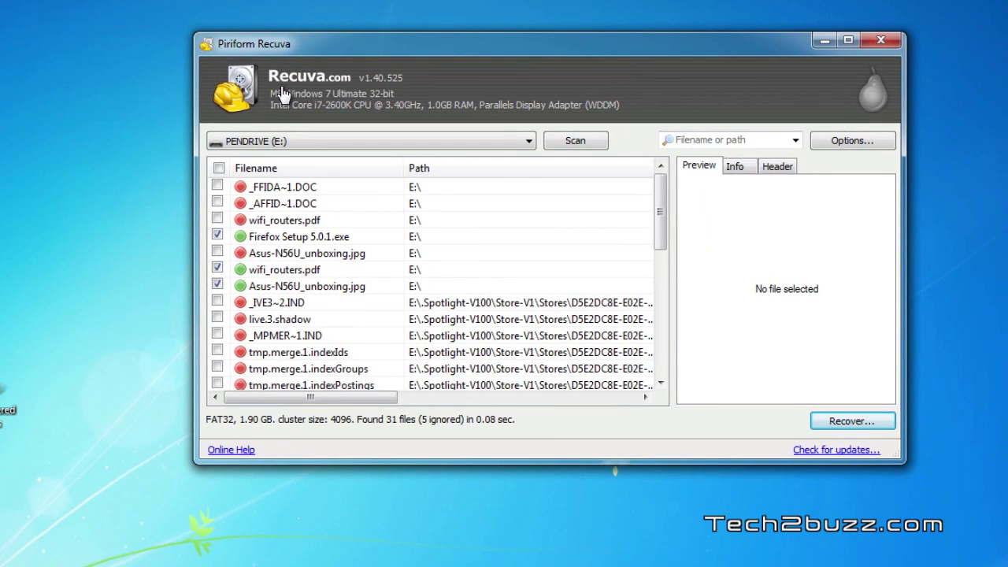